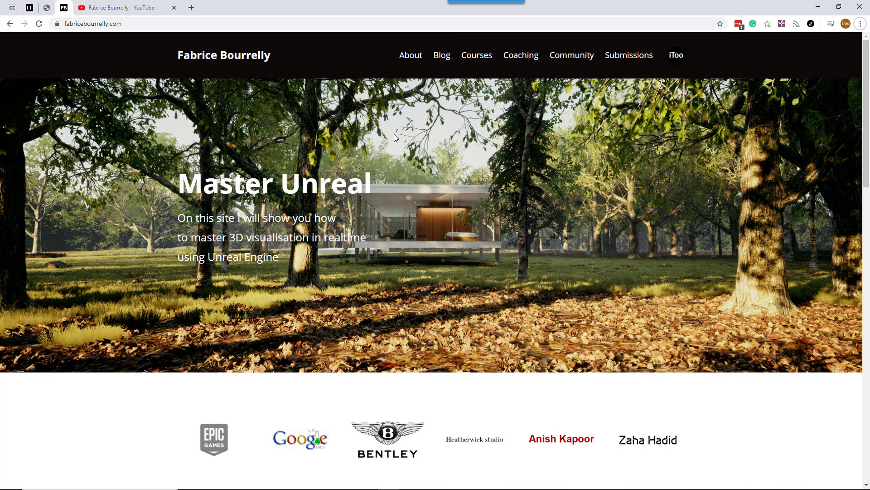
Browse the course store on the fabricebourrelly.com Courses page
left_click(474, 57)
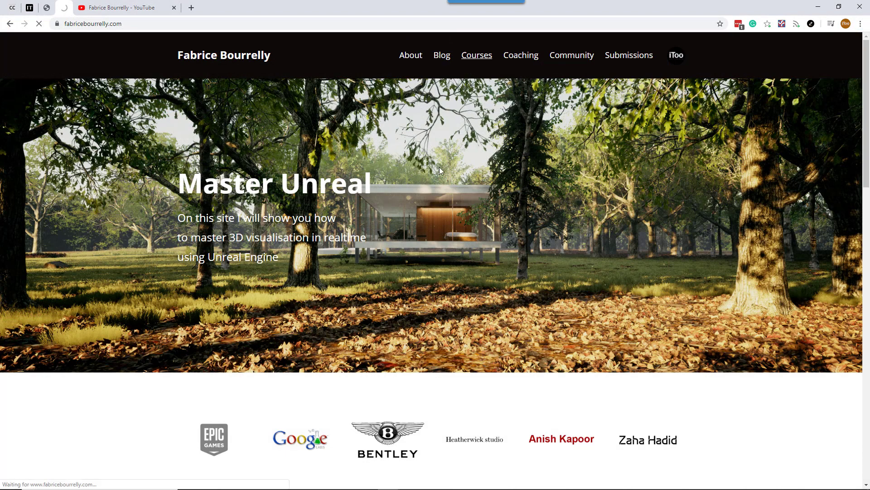
scroll(412, 274, "down", 5)
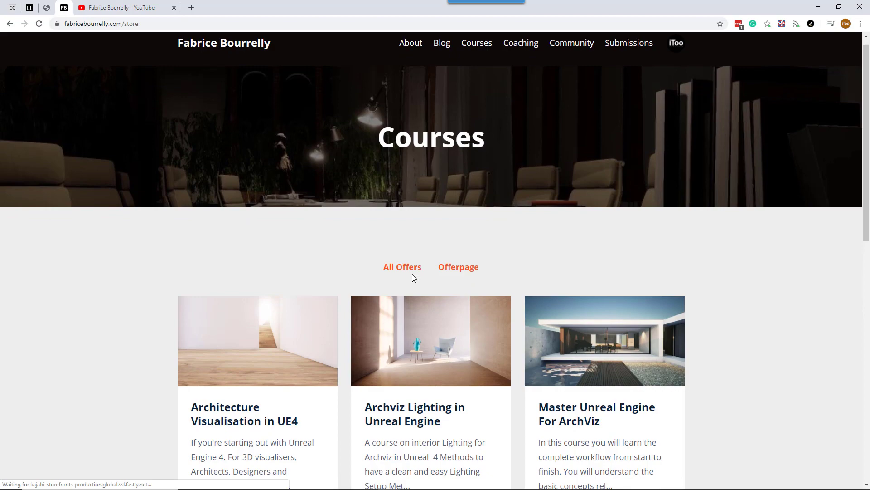
scroll(412, 277, "down", 5)
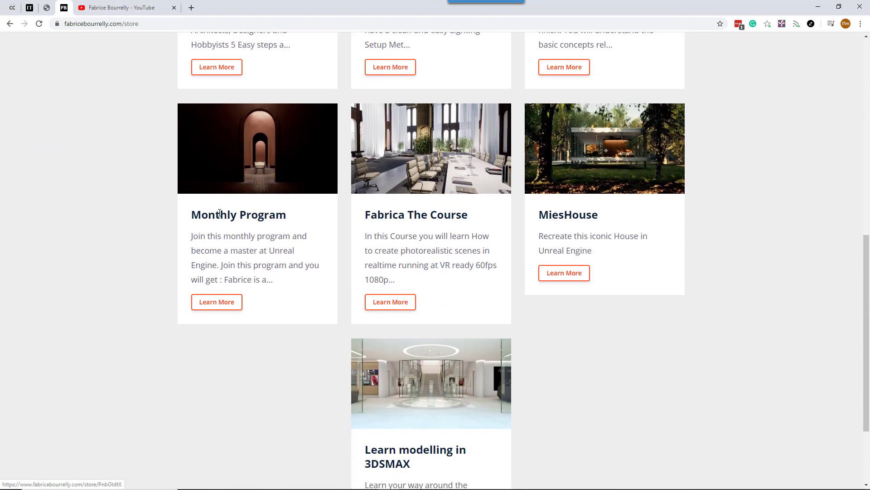
Show the uploaded videos list on the tutor's YouTube channel
left_click(127, 11)
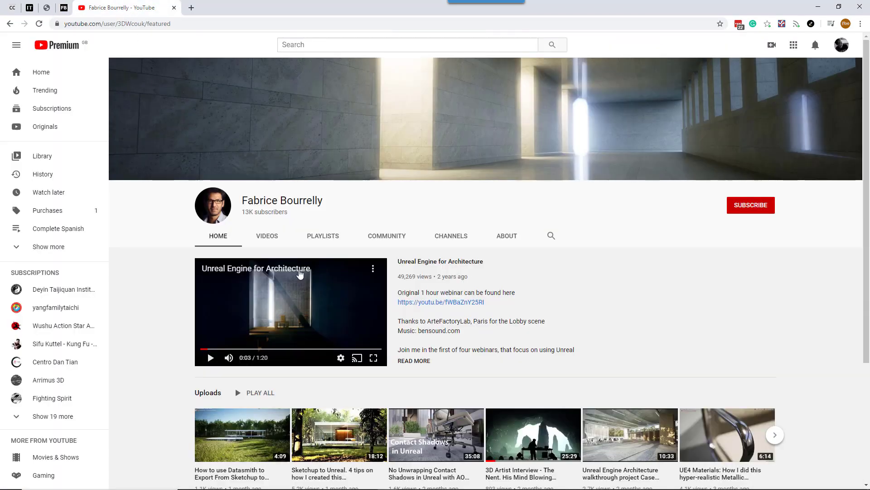
left_click(271, 236)
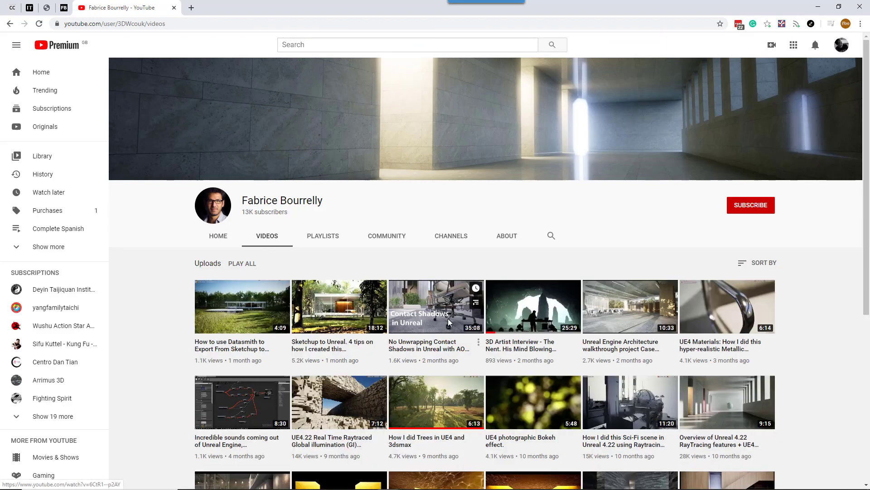
scroll(448, 318, "down", 6)
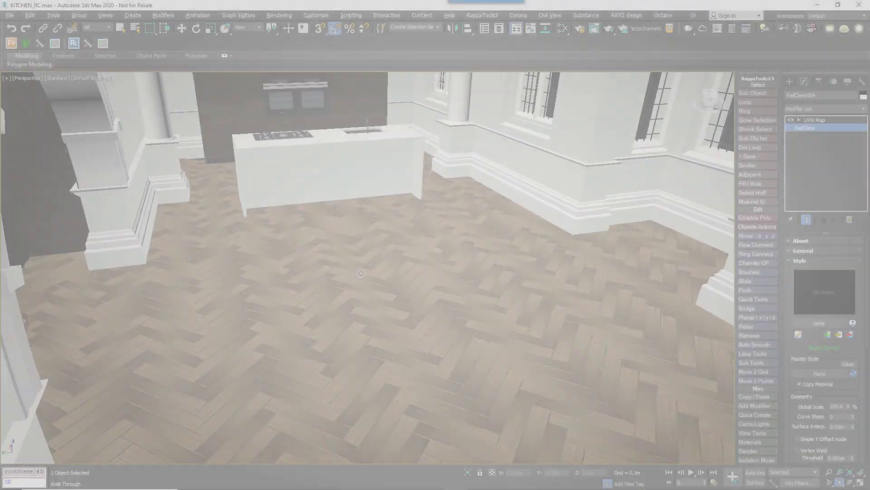
key("Up")
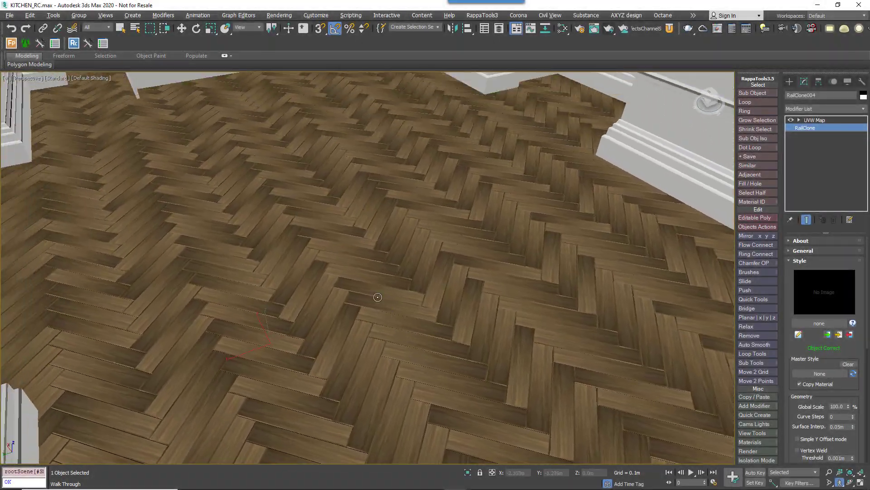
key("Up")
key("F3")
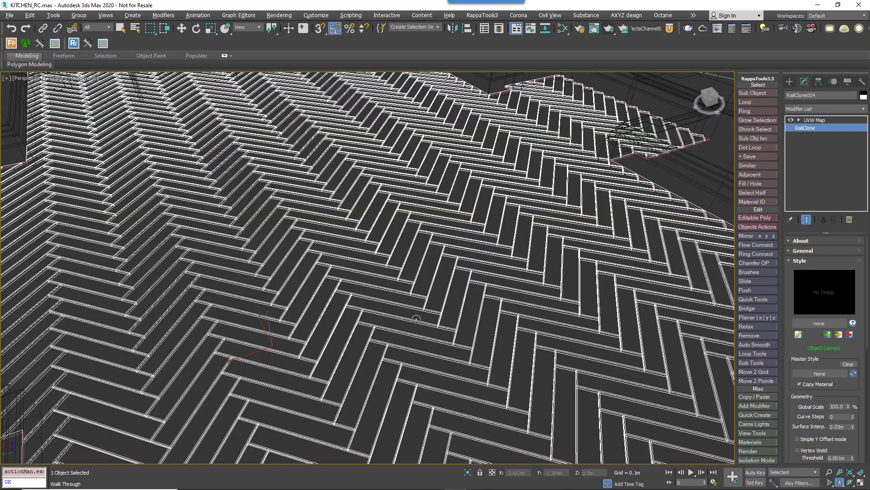
key("F3")
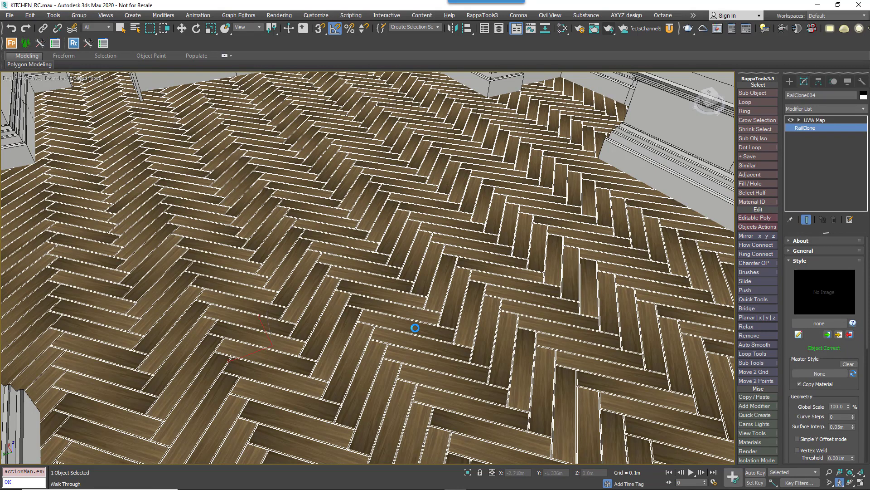
key("F4")
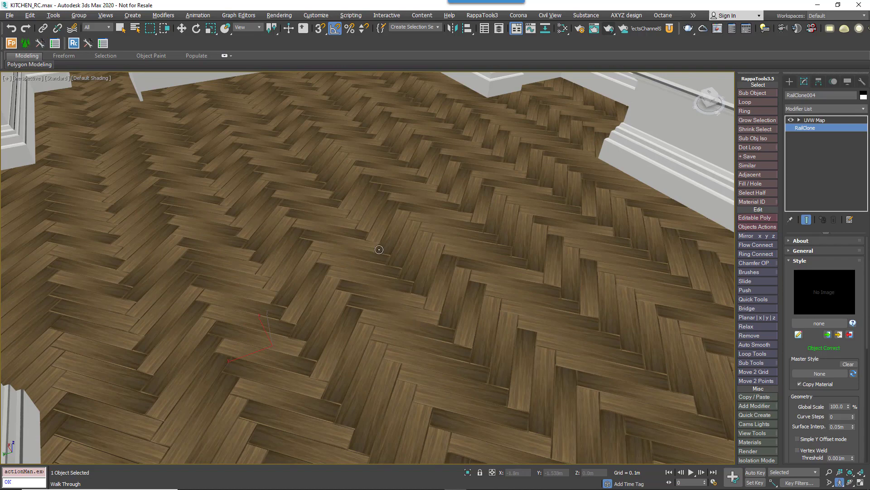
Step through the oak floorboard colour and displacement images in Photos, then return to 3ds Max
key("alt+Tab")
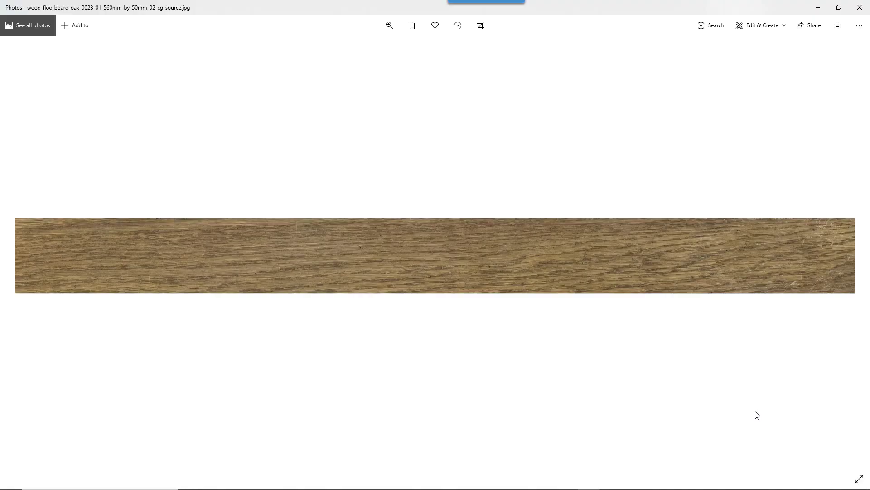
key("Right")
key("Right")
key("Right")
key("Right")
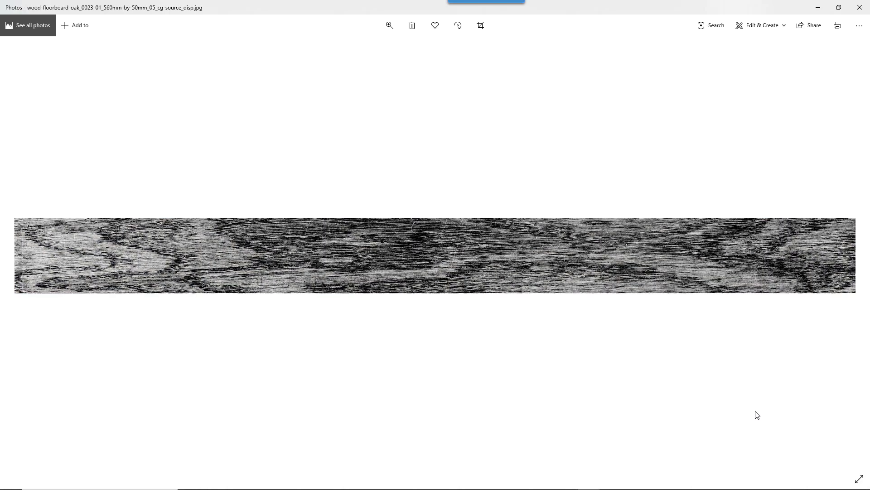
key("Right")
key("Right")
key("Right")
key("Right")
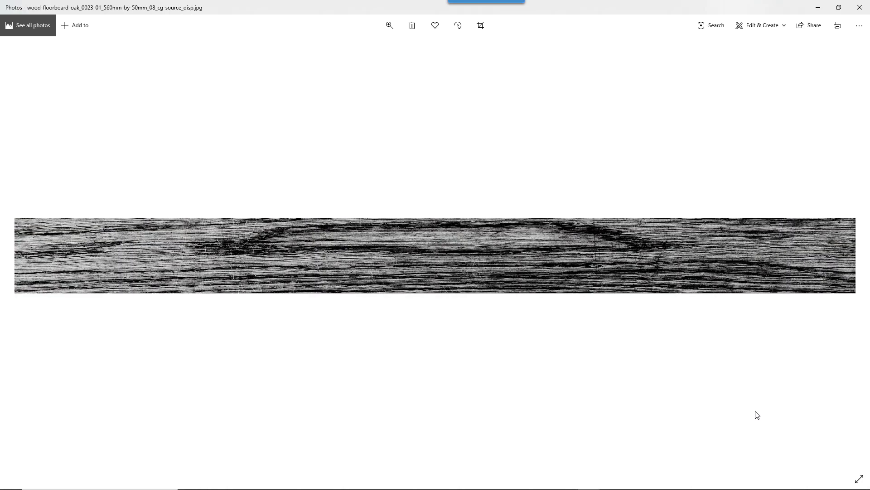
key("Right")
key("Right")
key("Right")
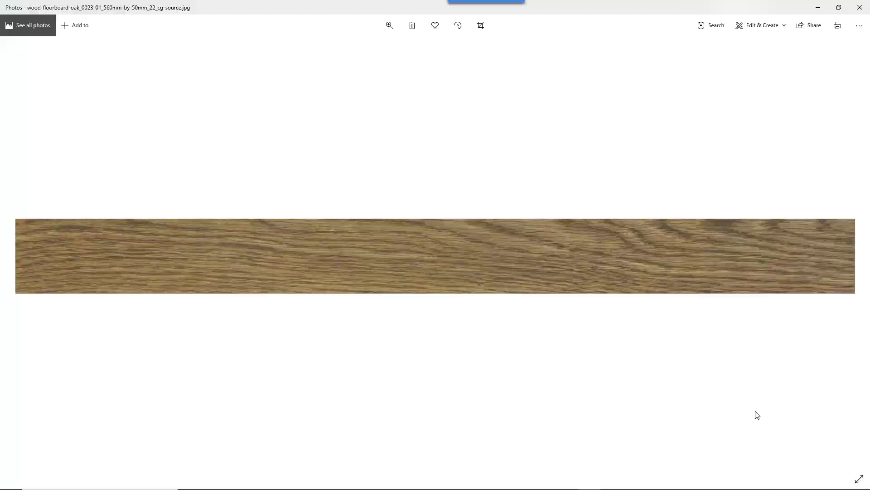
key("alt+Tab")
scroll(627, 369, "down", 5)
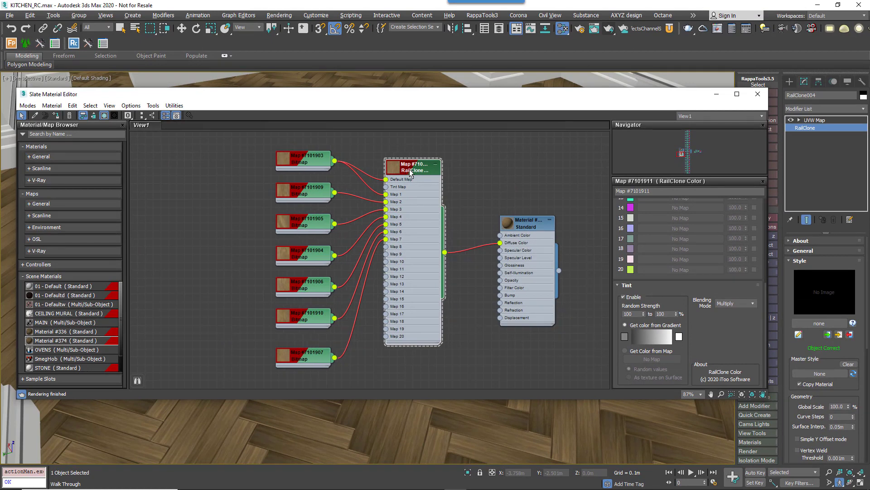
Inspect the MultiTexture map's parameters and bring the RailClone map cluster into view
scroll(410, 172, "down", 2)
middle_click_drag(435, 236, 436, 229)
left_click(428, 204)
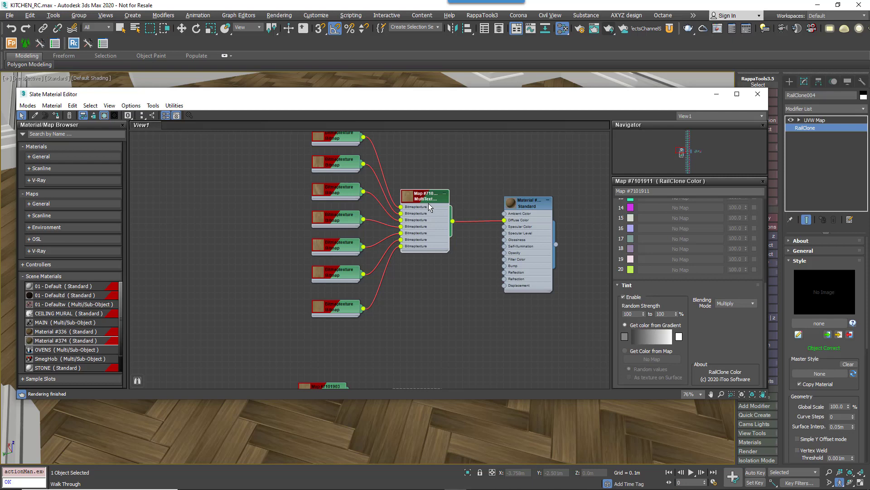
scroll(501, 287, "down", 4)
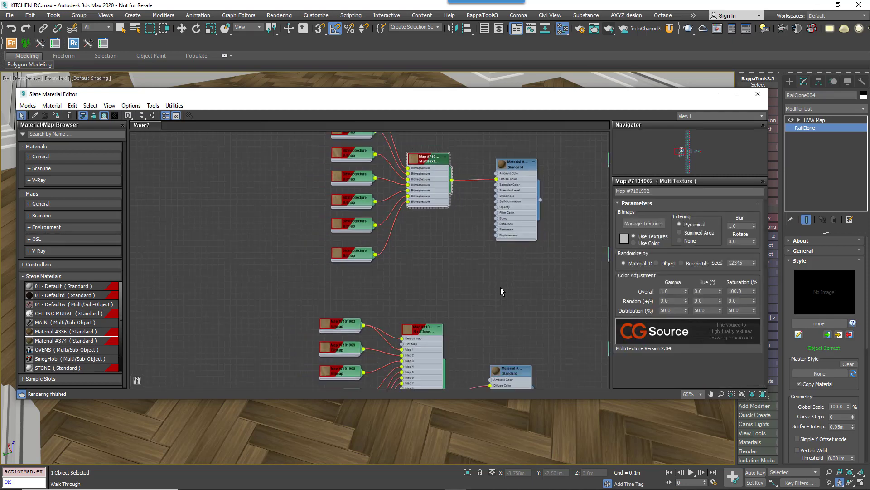
middle_click_drag(500, 287, 512, 254)
scroll(509, 261, "down", 1)
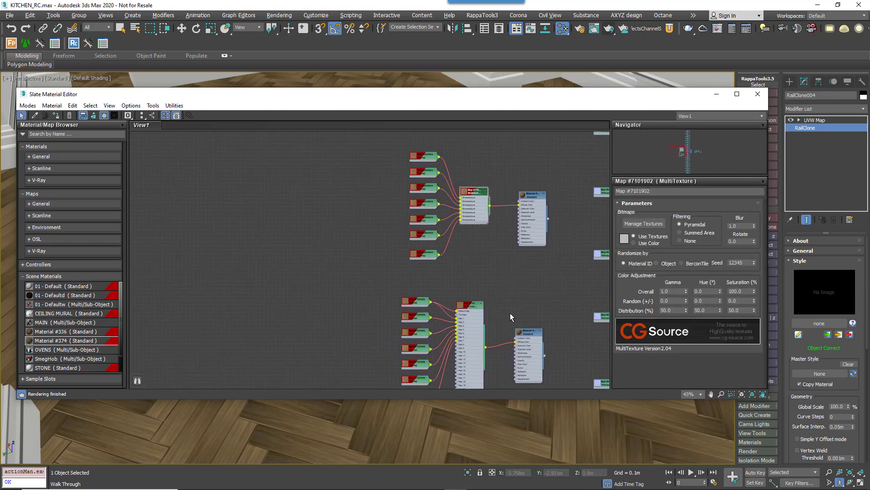
middle_click_drag(534, 275, 309, 275)
scroll(423, 205, "up", 7)
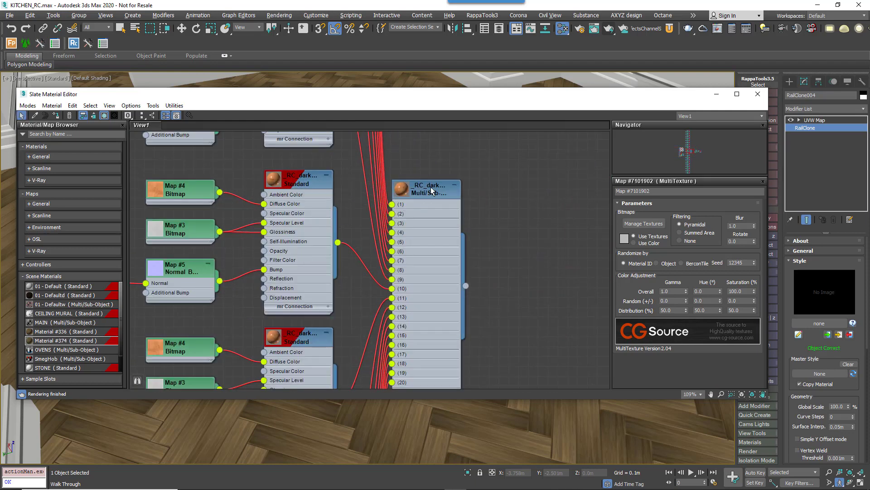
Inspect the floor's Multi/Sub-Object material settings and recentre the node graph
left_click(431, 187)
scroll(475, 252, "down", 14)
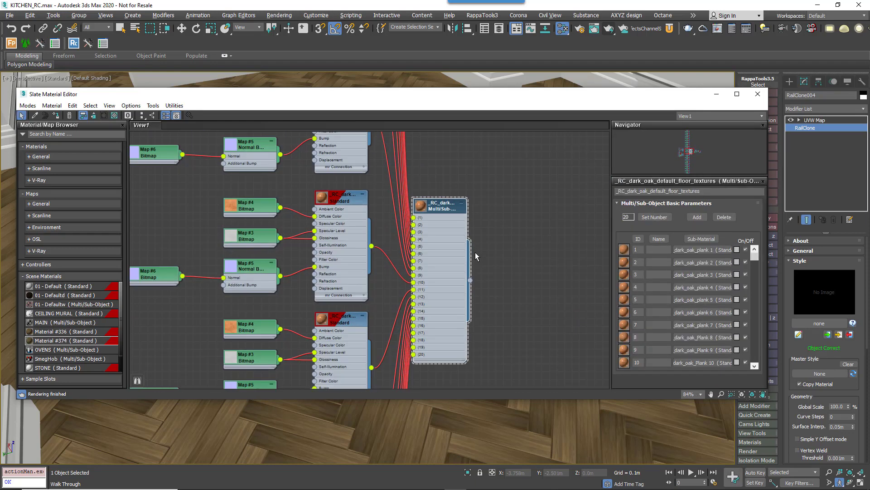
scroll(440, 248, "down", 6)
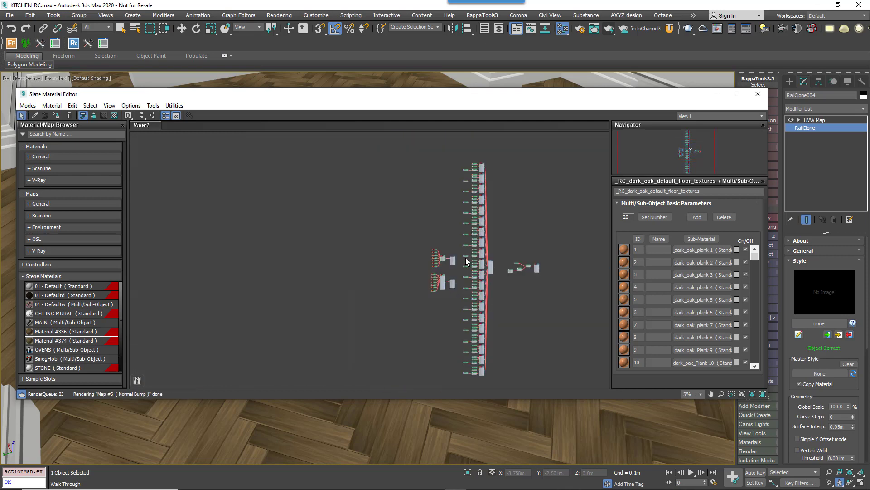
scroll(447, 254, "up", 3)
middle_click_drag(447, 254, 450, 258)
scroll(450, 258, "down", 2)
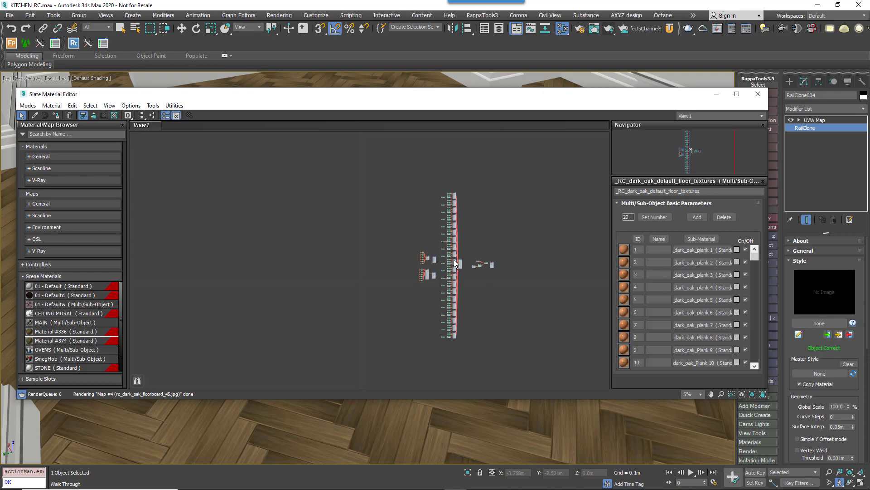
scroll(455, 259, "up", 4)
scroll(452, 275, "up", 5)
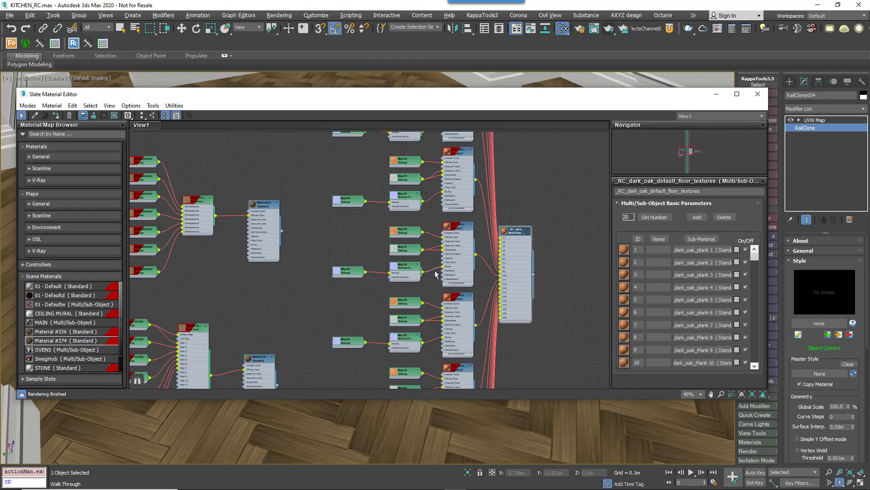
Centre the Gradient, Mix, RGB Multiply and Bitmap node chain in the view
left_click_drag(498, 285, 441, 285)
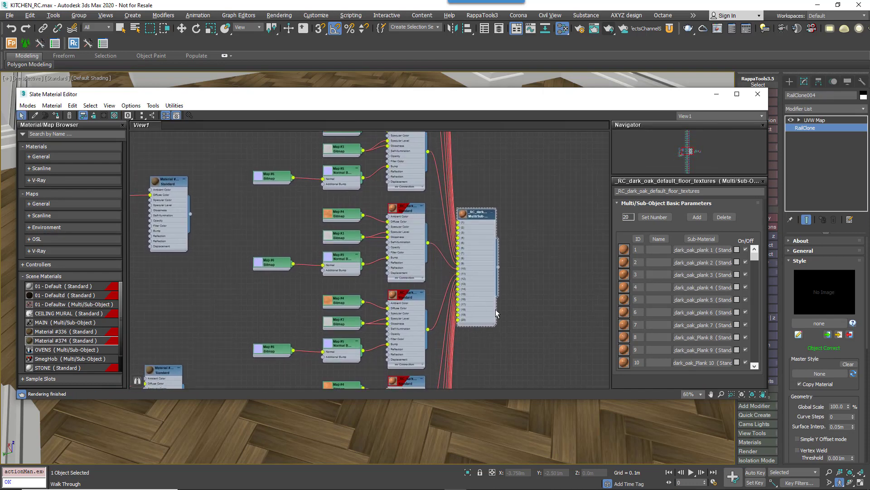
left_click_drag(525, 294, 298, 294)
left_click_drag(426, 301, 349, 294)
scroll(350, 294, "up", 2)
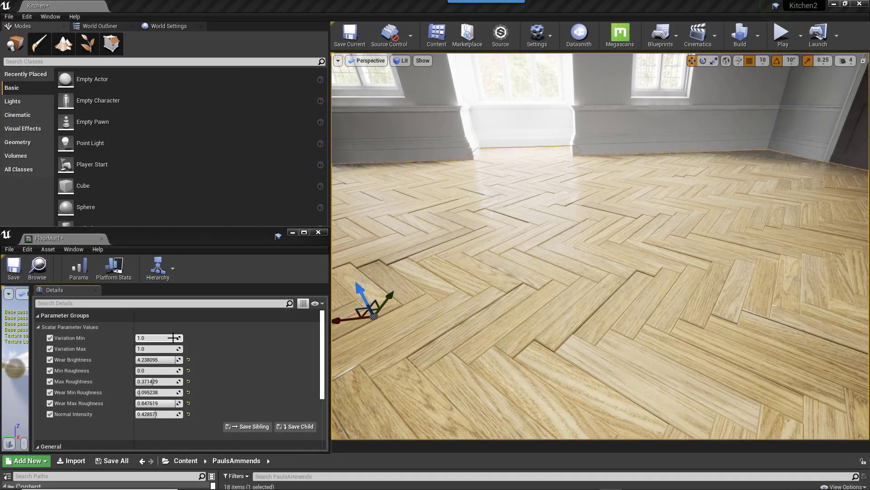
Set FloorMat Variation Min to 0.2, Variation Max to 0.295 and Max Roughness to 0.38
left_click(174, 338)
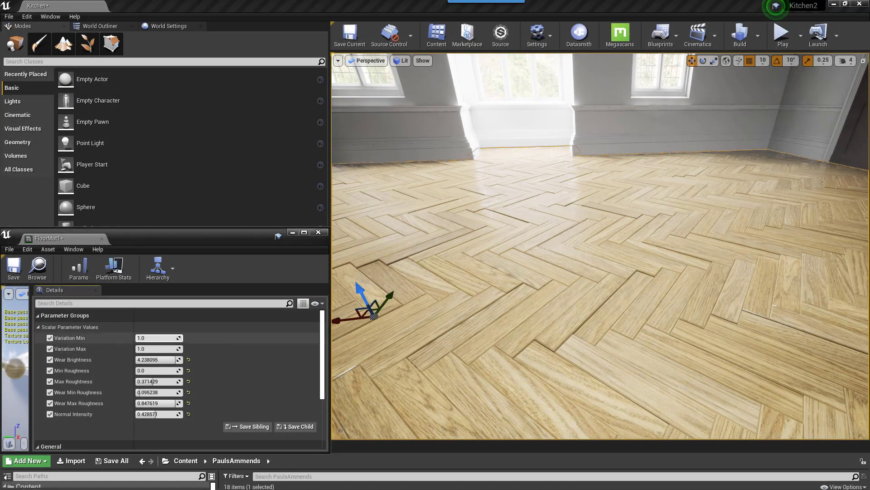
mouse_move(174, 338)
left_mouse_down()
mouse_move(150, 338)
mouse_move(149, 348)
mouse_move(165, 348)
left_mouse_up()
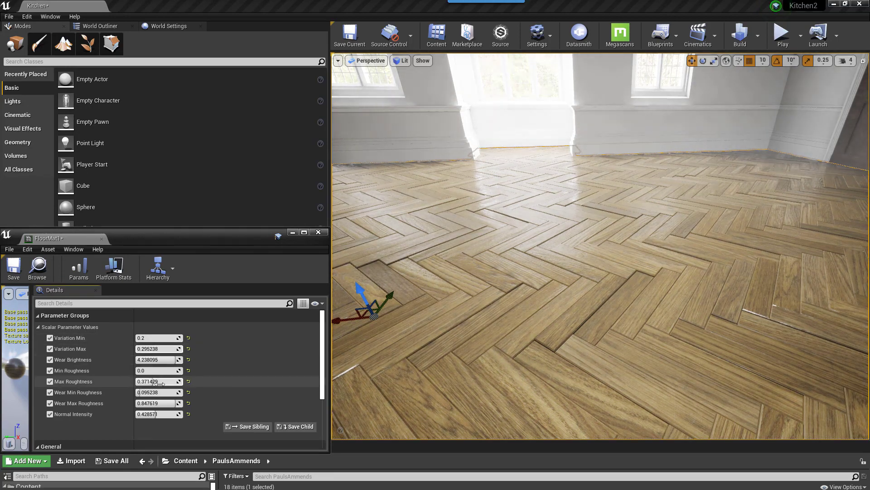
mouse_move(159, 381)
left_mouse_down()
mouse_move(170, 381)
mouse_move(154, 381)
left_mouse_up()
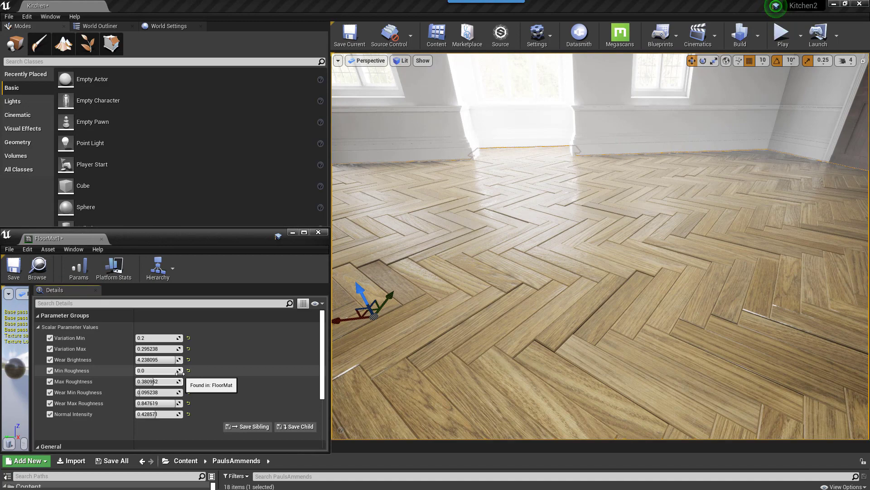
Switch Modes to Mesh Paint, set Wear Brightness to 0 and lower Wear Max Roughness
left_click(39, 43)
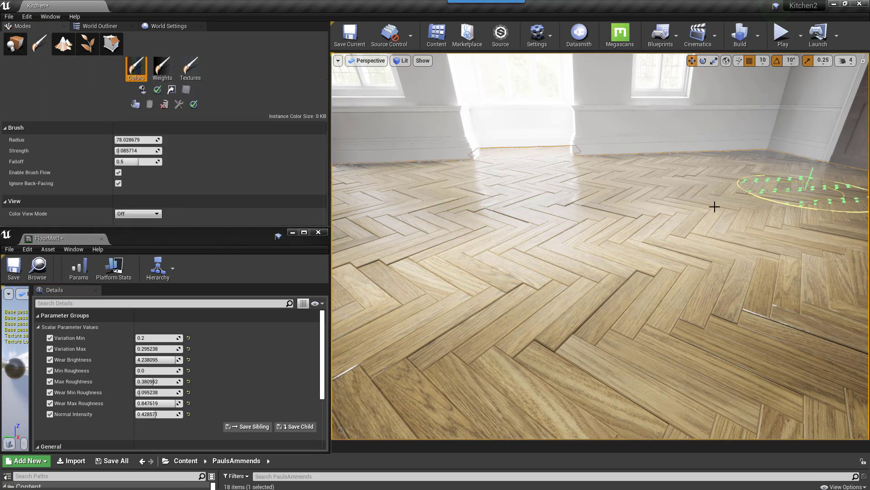
left_click_drag(156, 360, 134, 359)
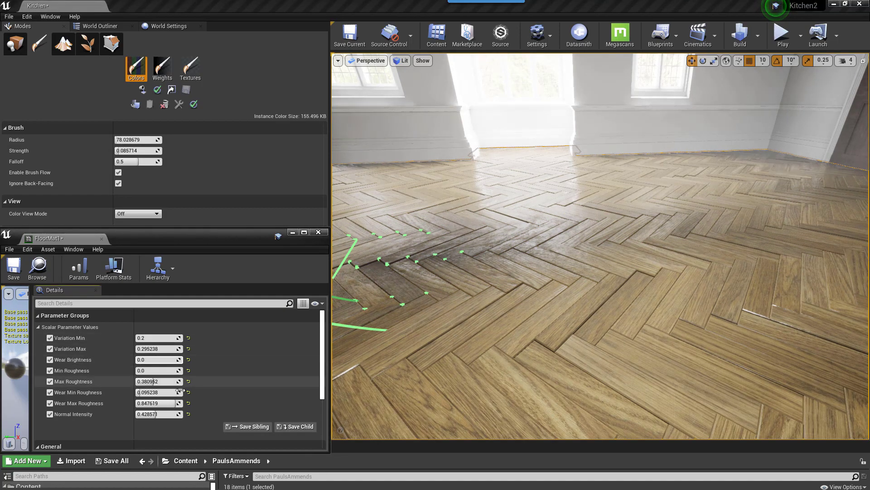
mouse_move(172, 403)
left_mouse_down()
mouse_move(145, 403)
mouse_move(189, 404)
left_mouse_up()
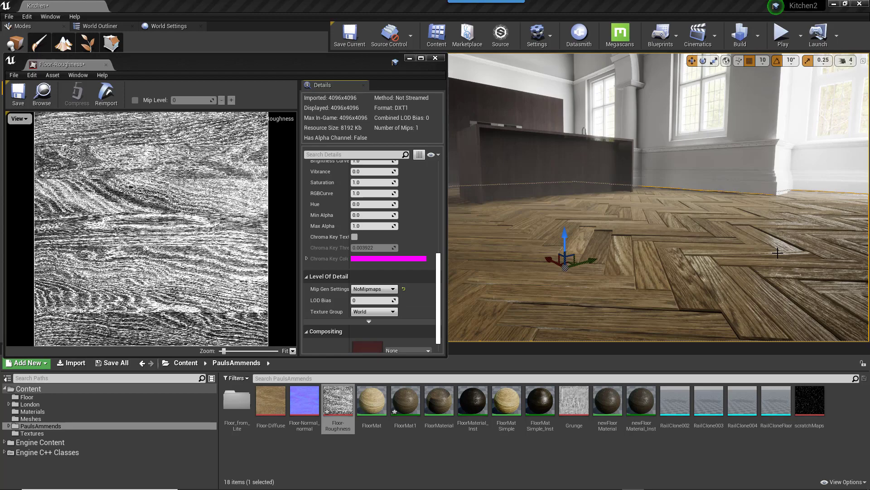
Change the Floor-Roughness Mip Gen Settings from NoMipmaps to FromTextureGroup
scroll(778, 252, "up", 5)
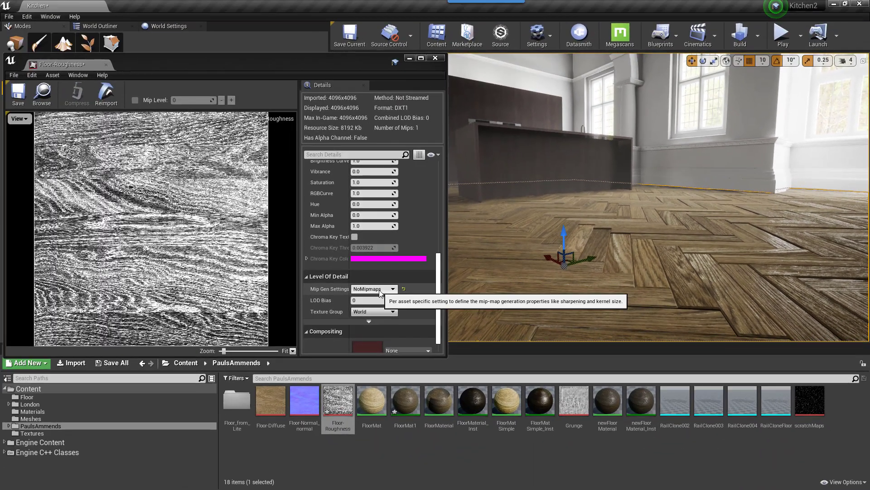
left_click(376, 289)
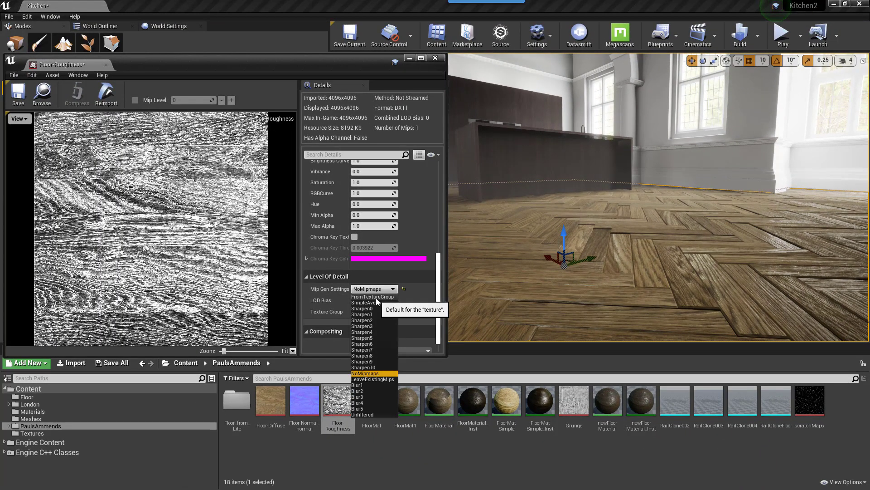
left_click(376, 297)
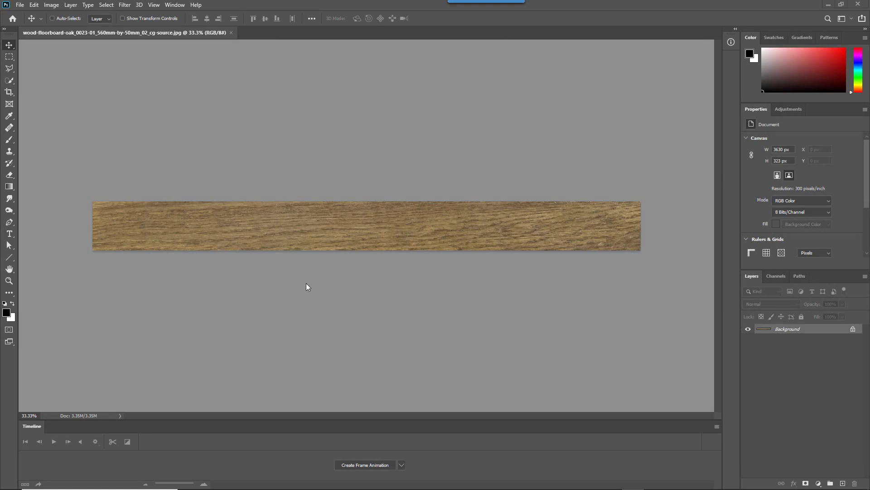
left_click(52, 7)
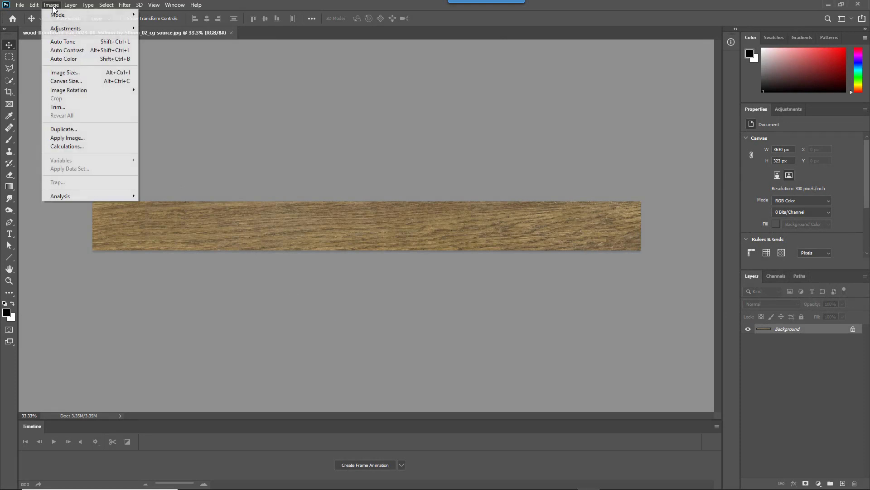
left_click(65, 72)
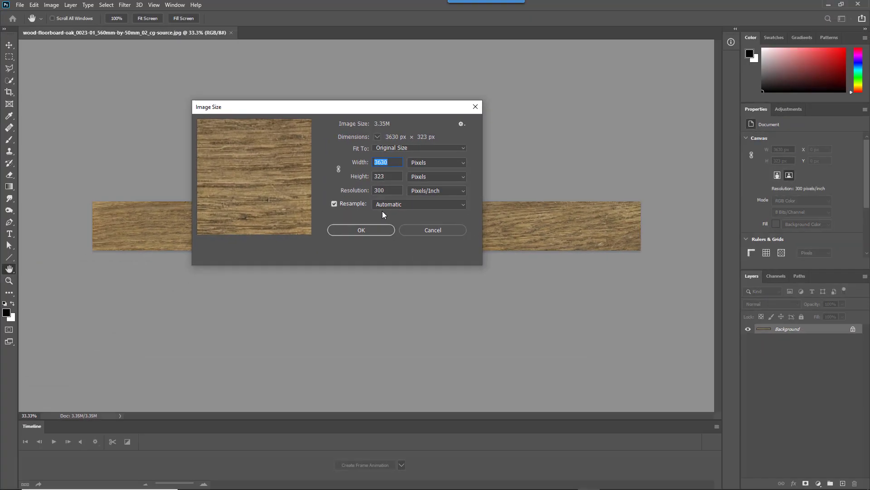
left_click(405, 230)
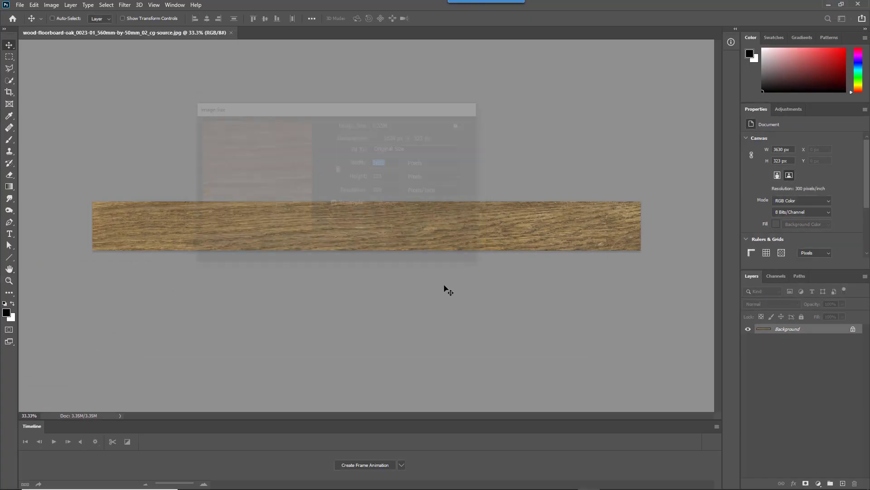
Start Contact Sheet II at 3630 × 2261 px with 1 column and 7 rows
left_click(20, 5)
mouse_move(75, 218)
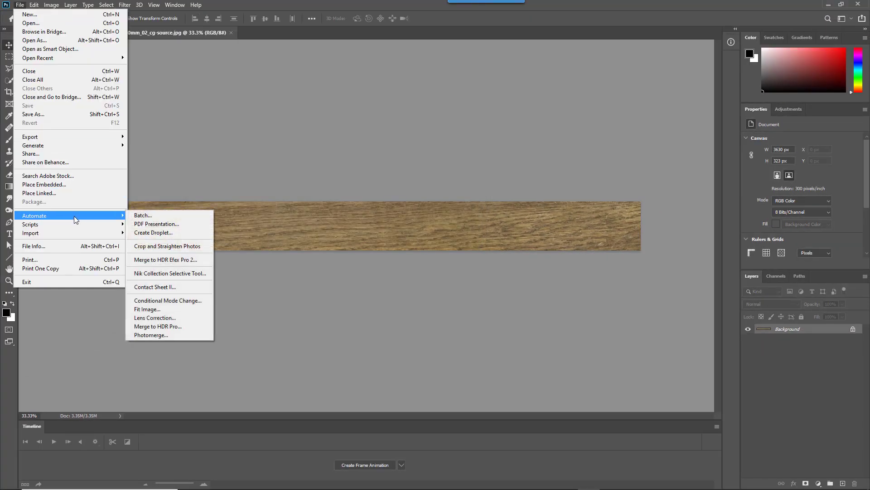
left_click(160, 287)
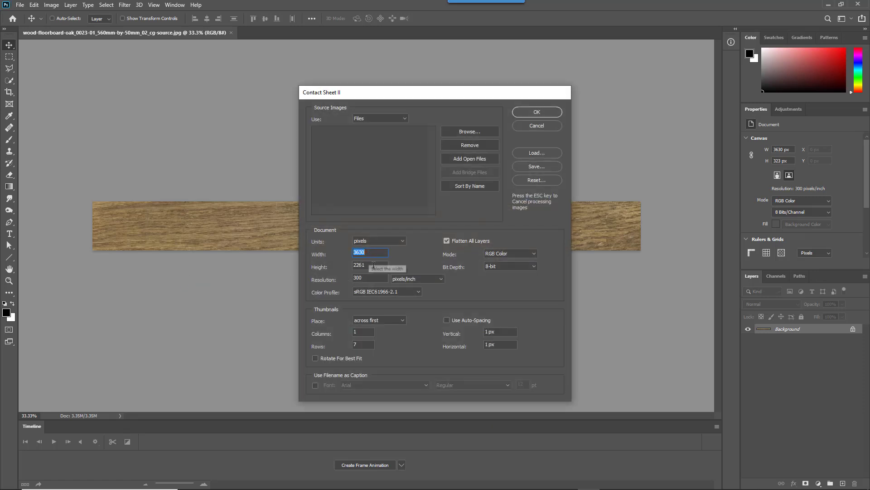
key("Tab")
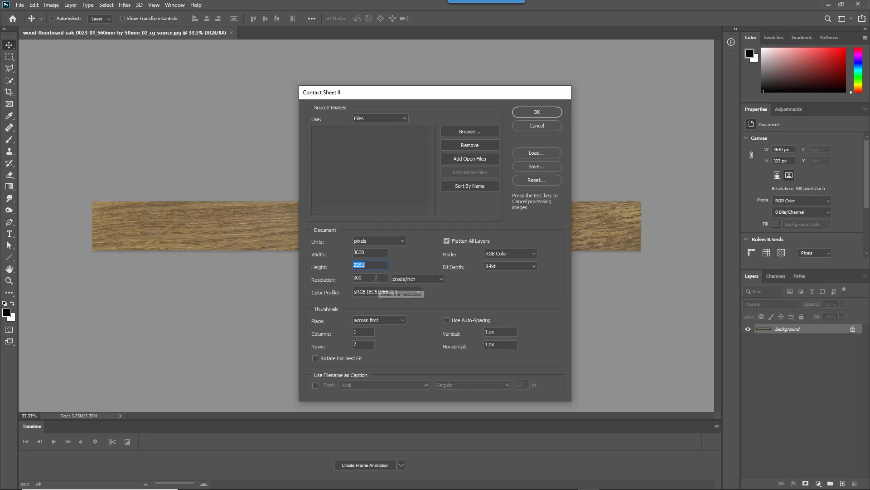
left_click(375, 277)
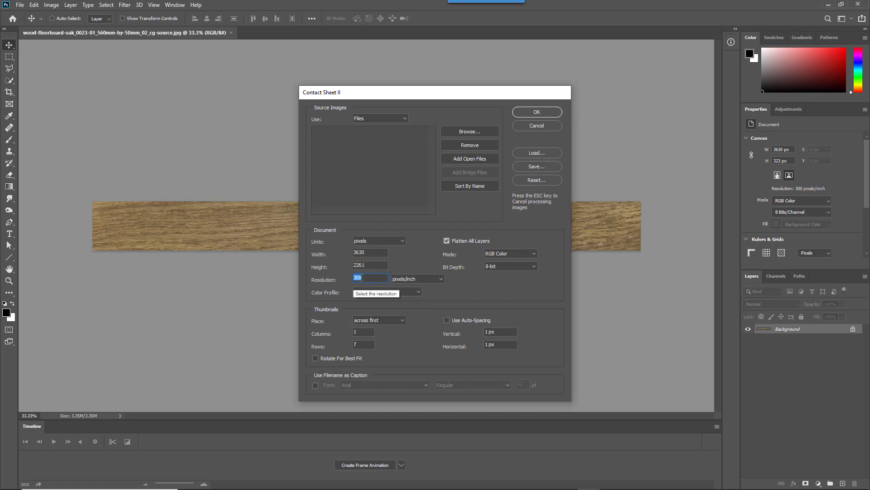
left_click(373, 333)
left_click(368, 346)
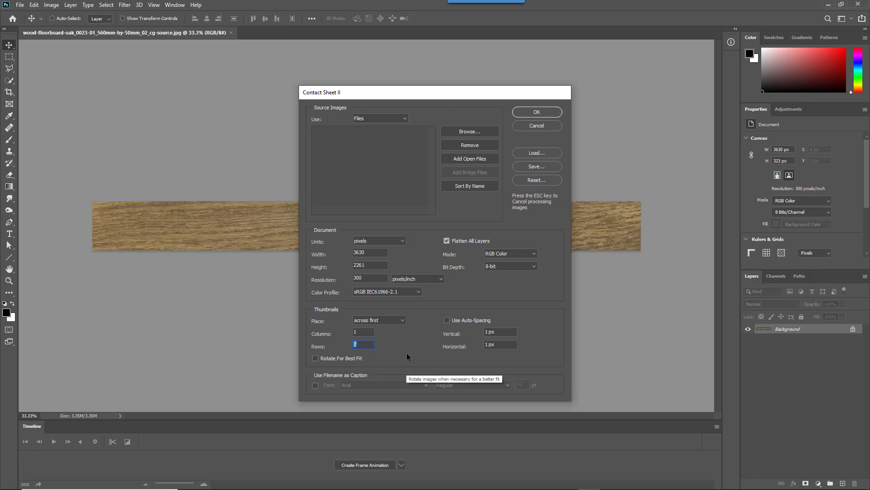
key("Tab")
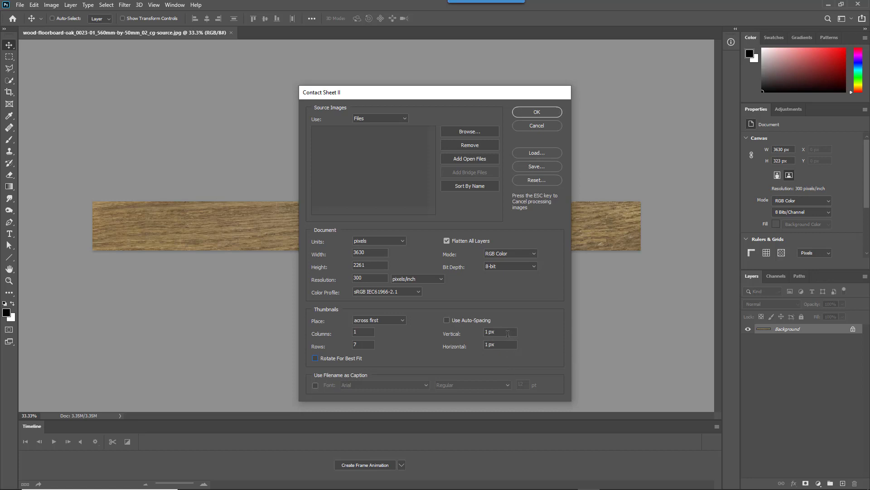
Set the contact sheet's vertical and horizontal spacing to 0
left_click(508, 334)
left_click(500, 345)
key("ctrl+a")
type("0")
key("ctrl+a")
type("0")
left_click(506, 346)
Switch units to centimetres, zero the spacing again, then return units to pixels
left_click(390, 241)
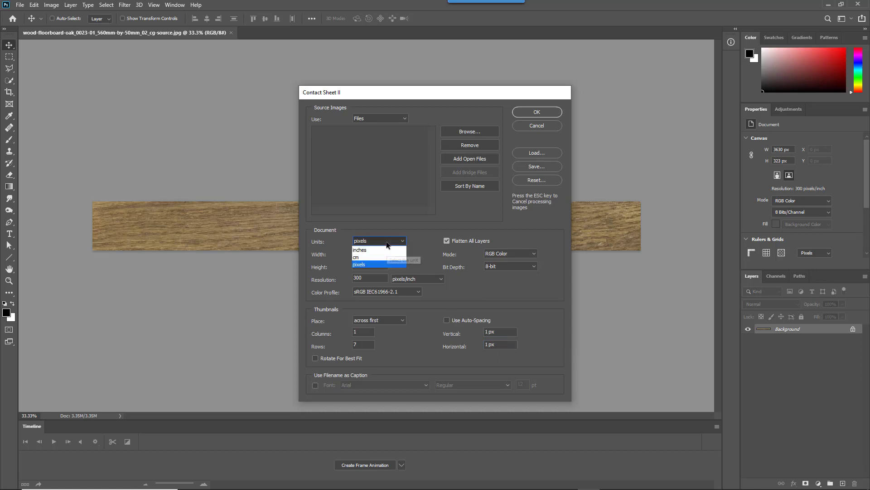
left_click(367, 265)
left_click(503, 331)
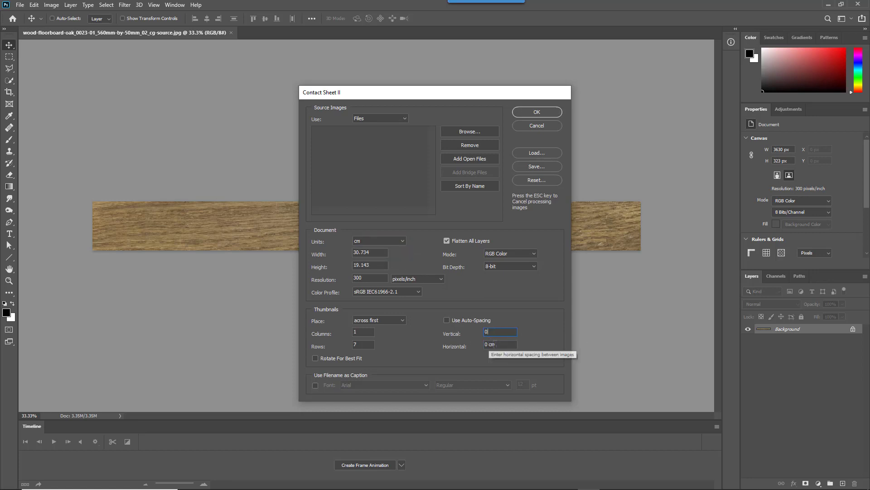
left_click(489, 345)
type("0")
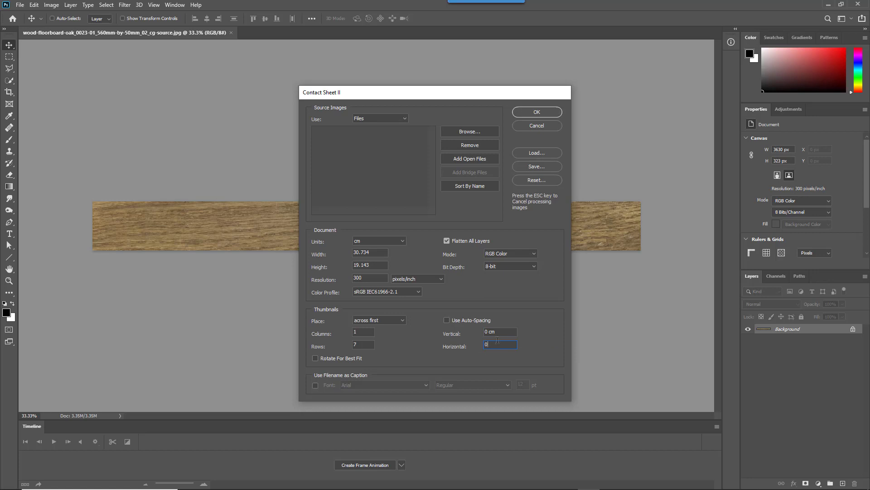
left_click(385, 240)
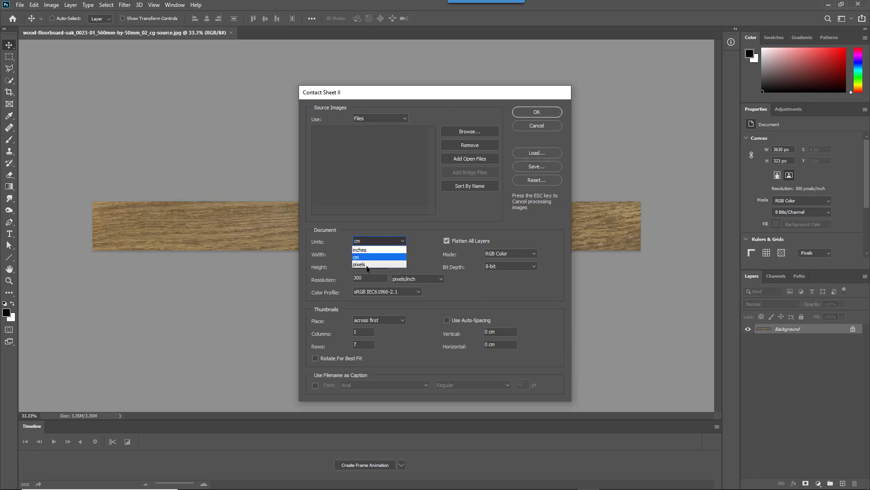
left_click(366, 264)
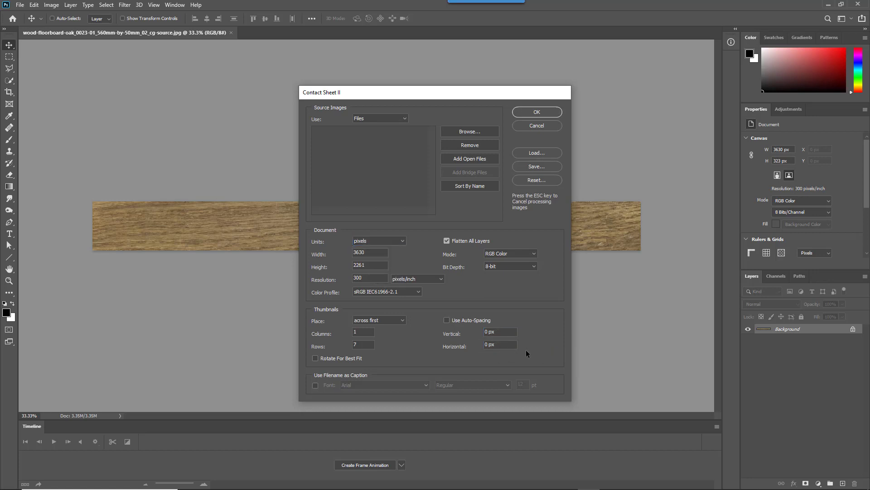
Build the contact sheet from plank images 02, 05, 07, 08, 10, 12 and 22
left_click(470, 131)
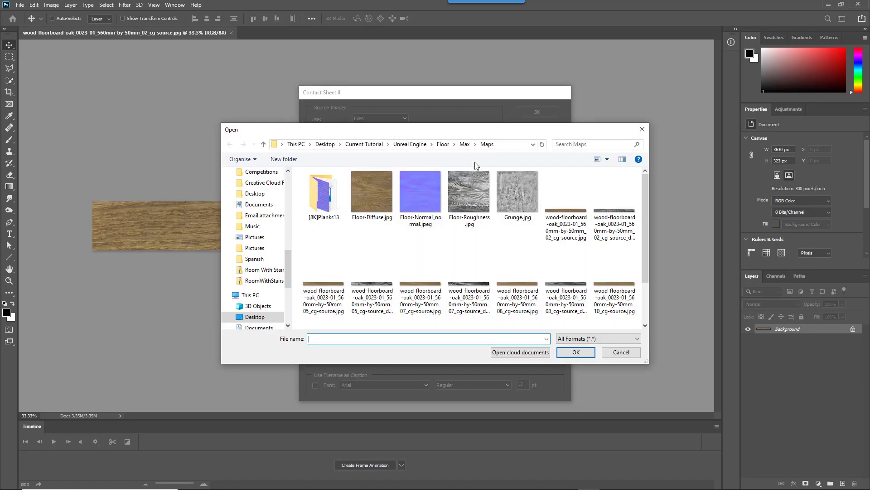
left_click(566, 200)
left_click(323, 272, "ctrl")
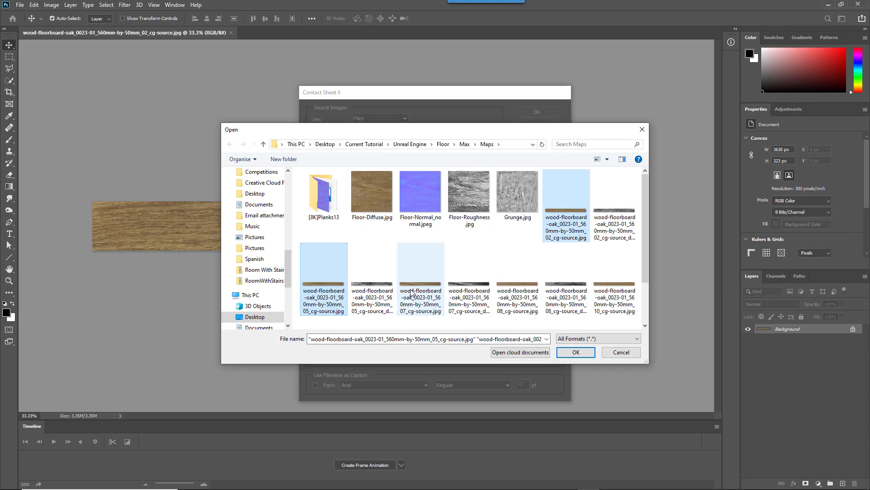
left_click(411, 294, "ctrl")
left_click(516, 293, "ctrl")
left_click(612, 290, "ctrl")
scroll(555, 288, "down", 1)
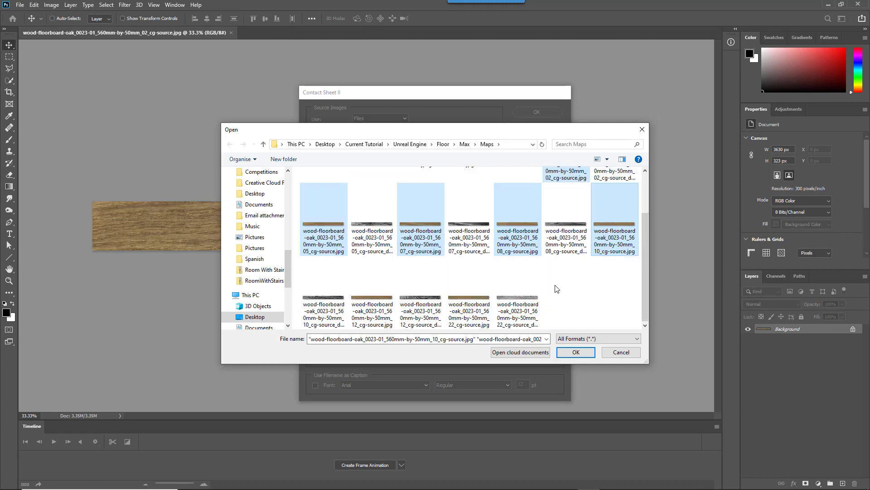
left_click(391, 297, "ctrl")
left_click(469, 293, "ctrl")
left_click(569, 354)
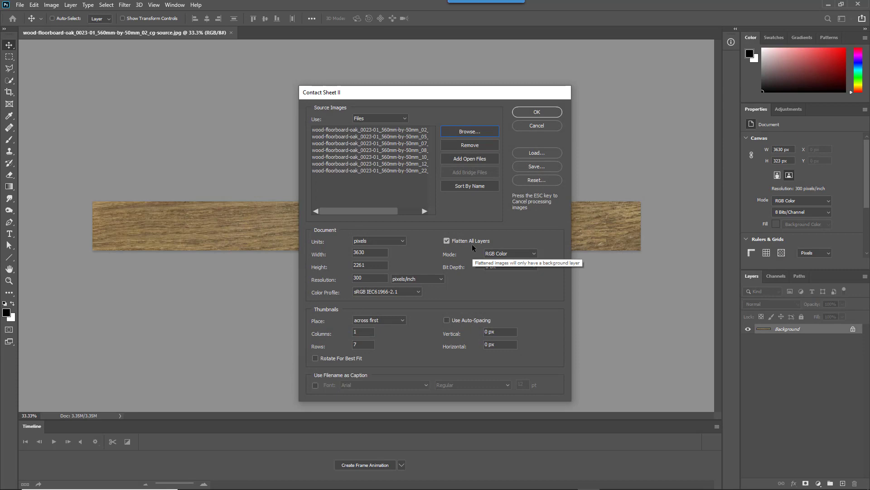
left_click(537, 113)
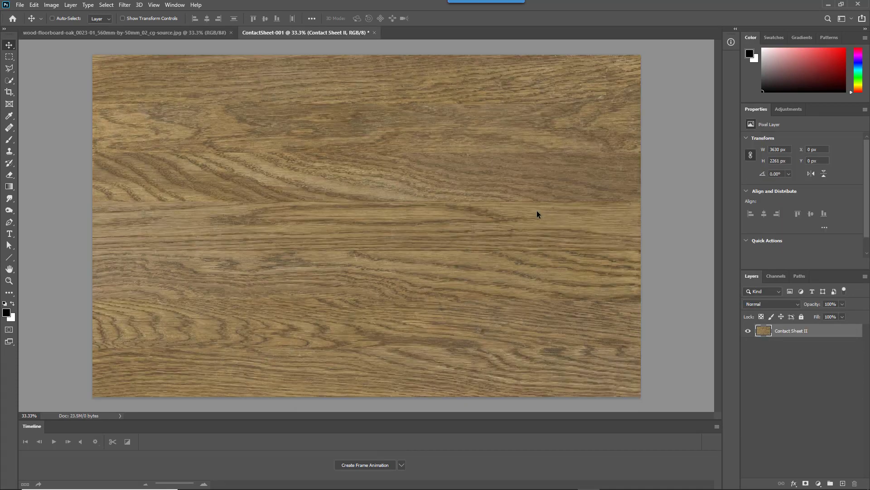
Resize the contact sheet to 4096 × 4096 px and fit it on screen
left_click(51, 4)
left_click(68, 68)
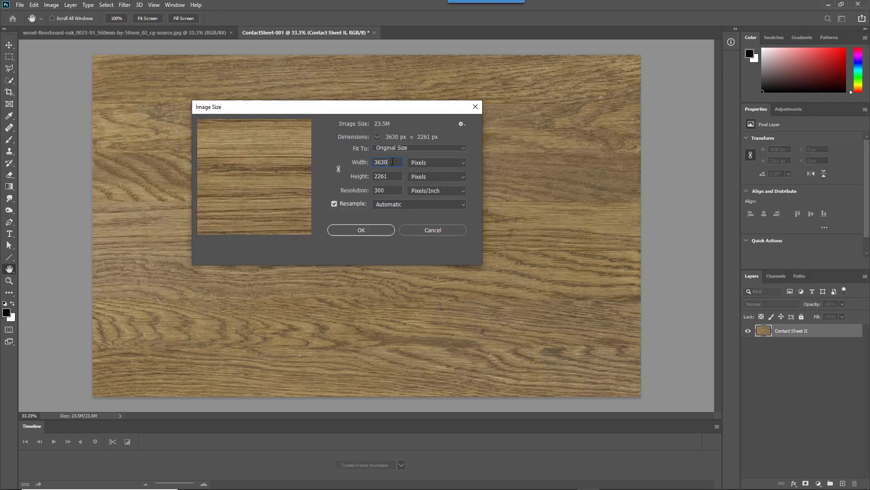
left_click(361, 230)
key("v")
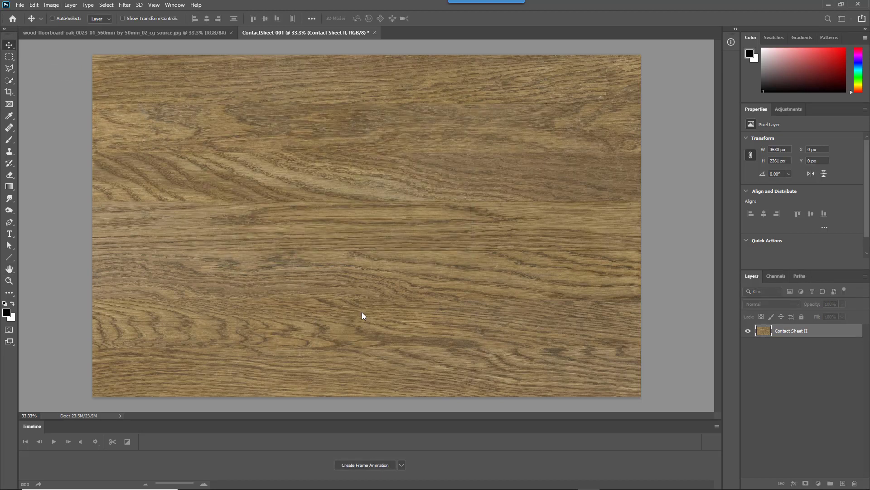
key("ctrl+0")
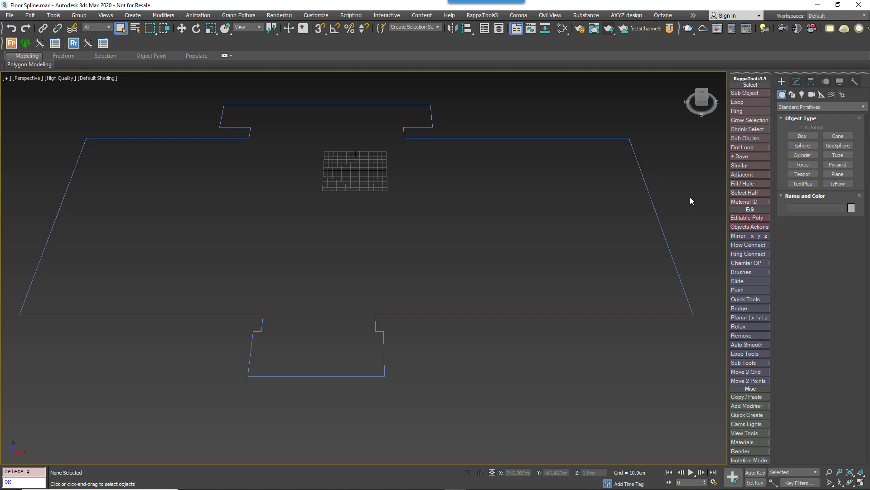
Create a 21.081 × 73.332 cm box plank with a height of 5.331 cm
left_click(800, 136)
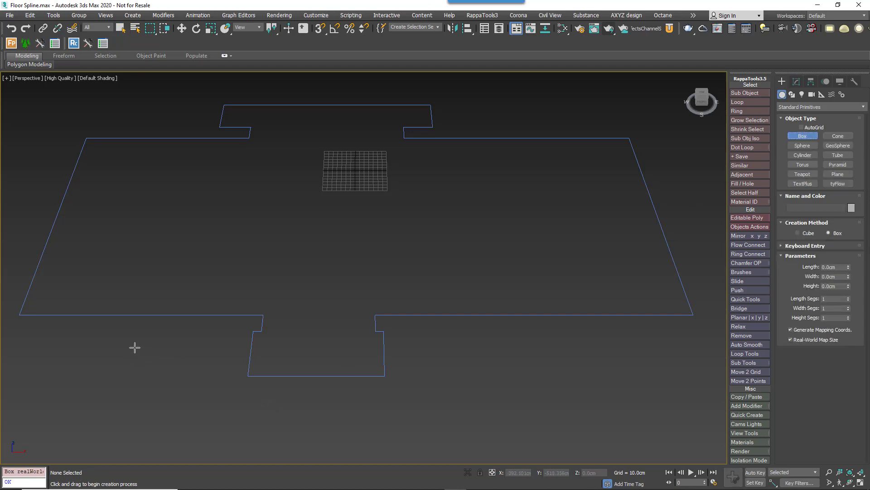
left_click_drag(130, 346, 168, 353)
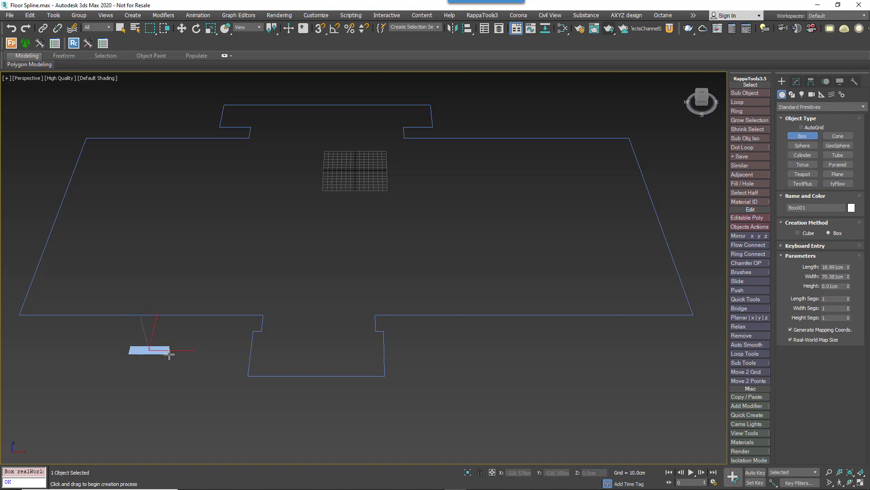
left_click(169, 353)
left_click(195, 373)
key("z")
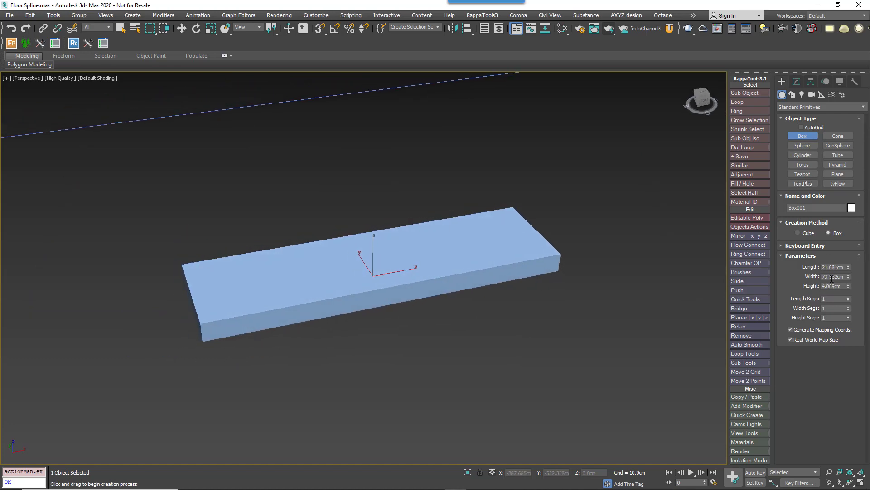
left_click_drag(847, 286, 844, 272)
Turn off Real-World Map Size in the box's Modify parameters
left_click(797, 81)
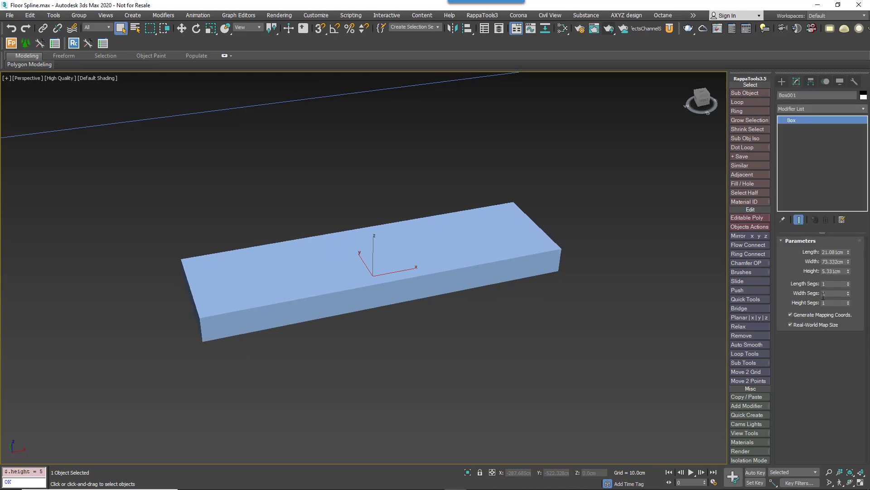
left_click(815, 325)
middle_click_drag(389, 299, 456, 304, "alt")
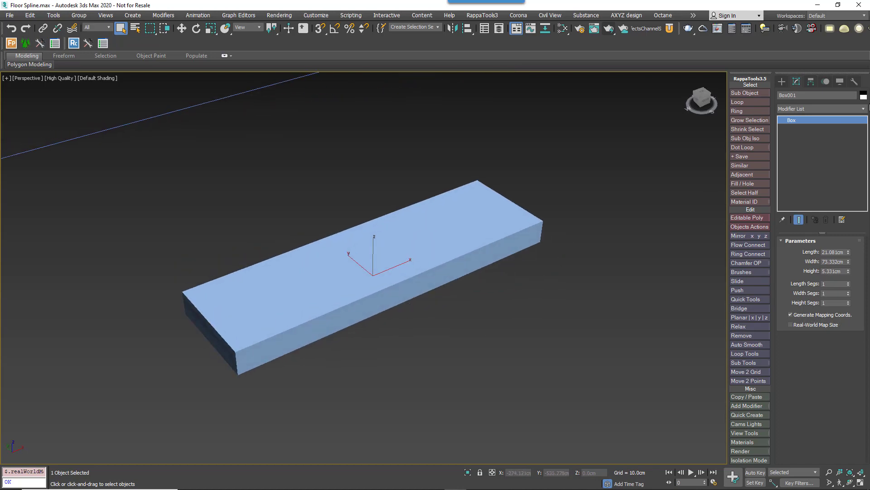
Add a UVW Map on Map Channel 2 with Real-World Map Size off
left_click(863, 109)
left_click(844, 399)
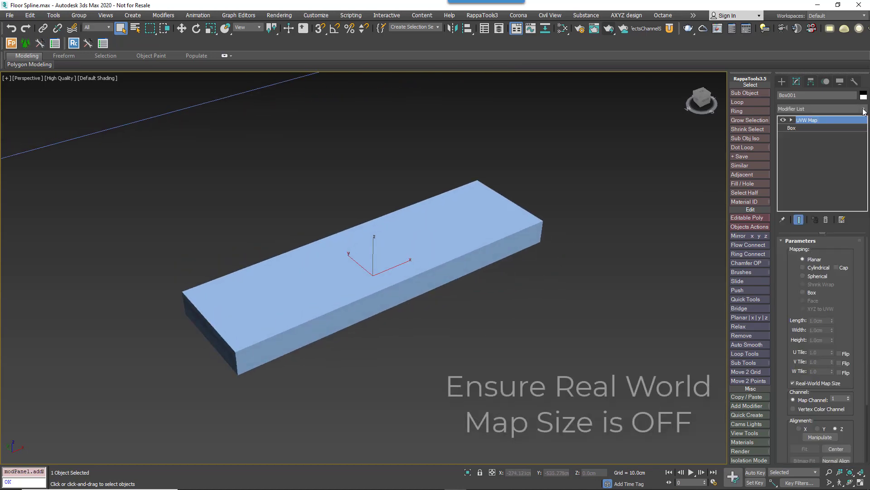
left_click(849, 398)
left_click(810, 384)
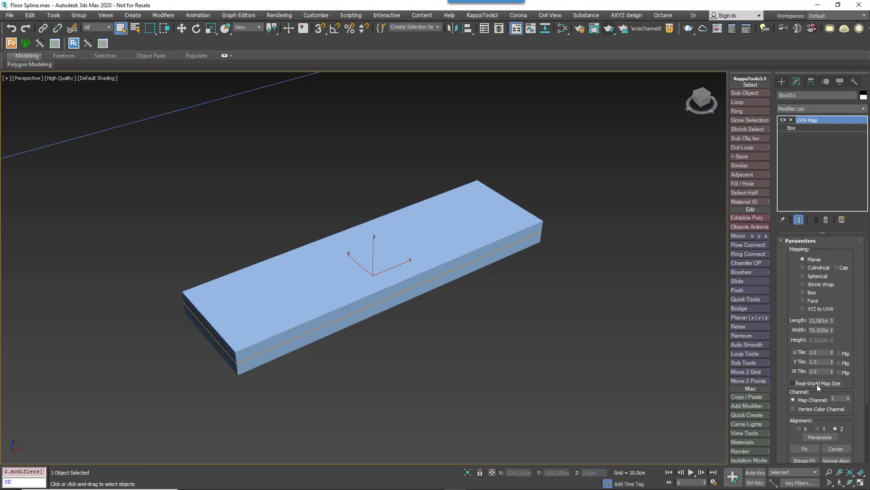
Add Edit Poly, delete the plank's bottom polygon and select its top polygon
left_click(840, 108)
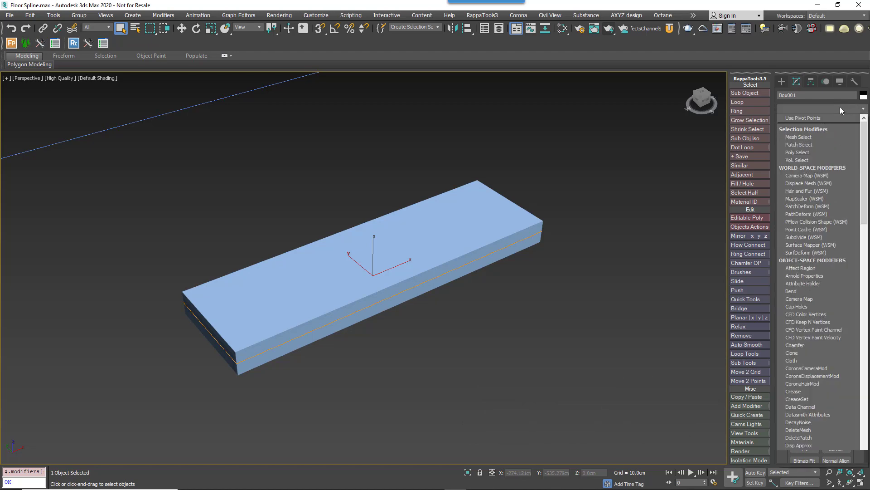
left_click(809, 143)
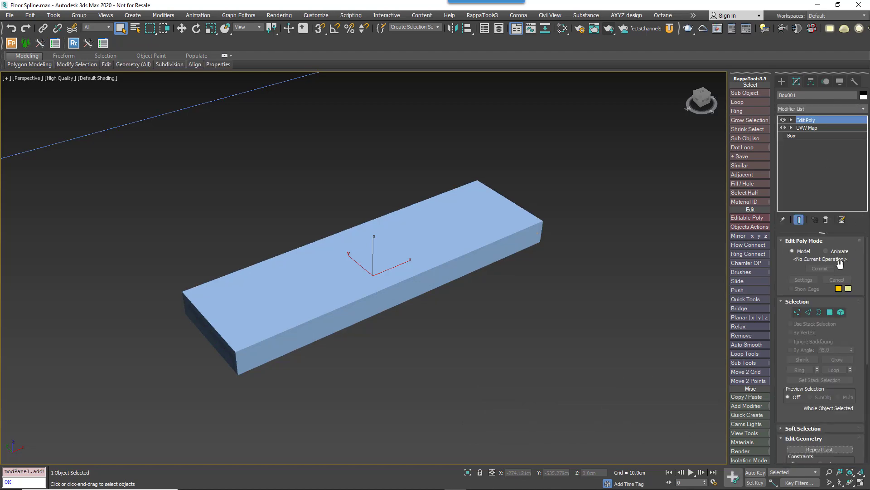
left_click(832, 316)
middle_click_drag(511, 311, 495, 249, "alt")
left_click(426, 268)
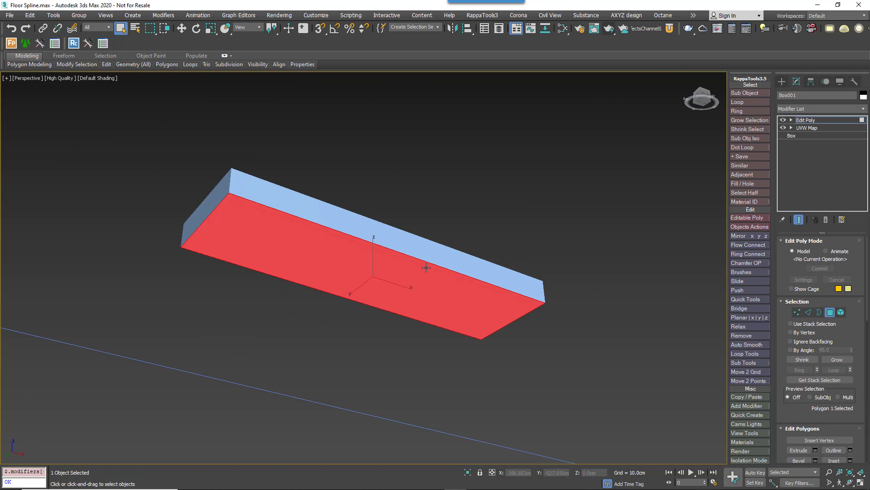
key("Delete")
middle_click_drag(514, 287, 380, 292, "alt")
left_click(380, 292)
left_click(839, 110)
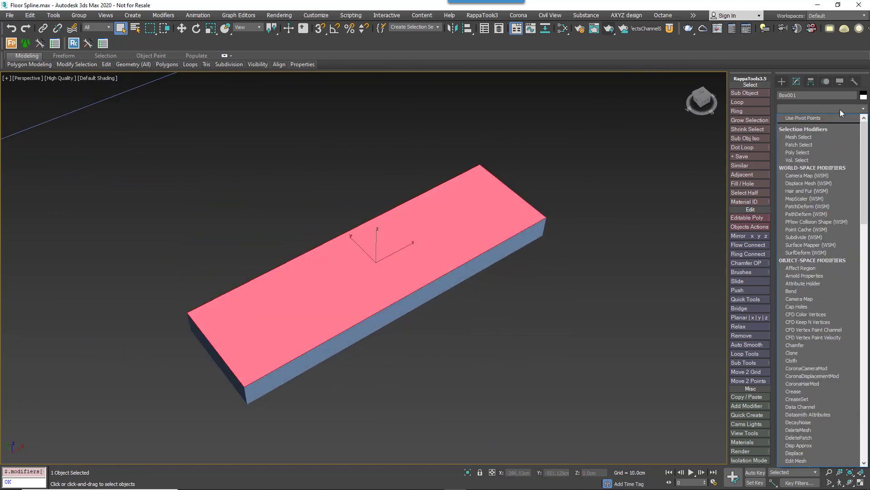
Add a Chamfer modifier with Tri mitering, smoothing off, and a 0.599 cm amount
type("ch")
key("Return")
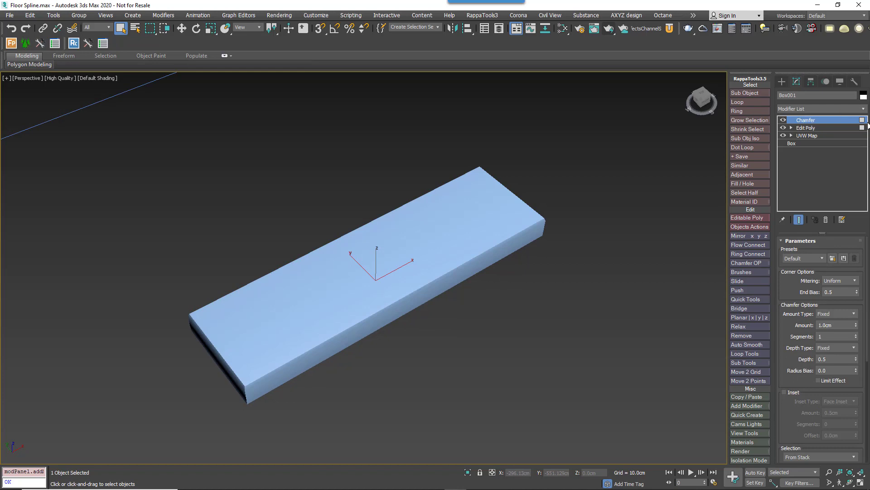
left_click(845, 282)
left_click(841, 293)
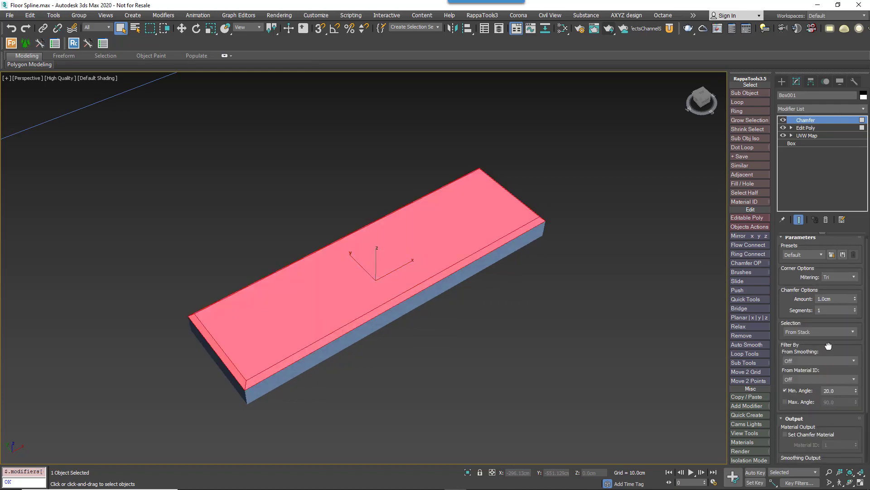
scroll(828, 346, "down", 2)
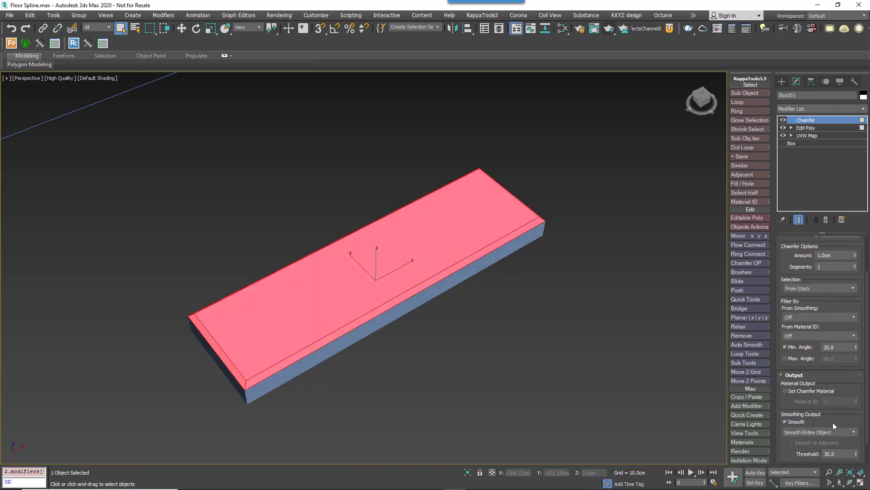
scroll(833, 423, "down", 1)
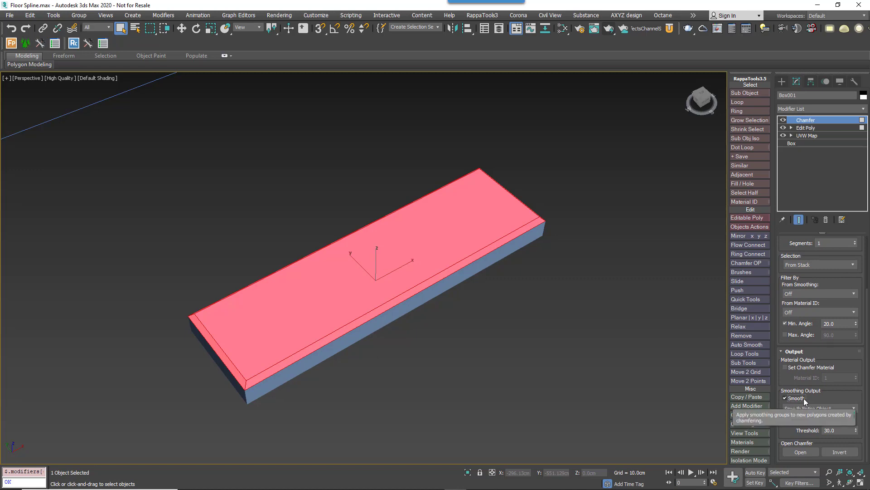
left_click(804, 398)
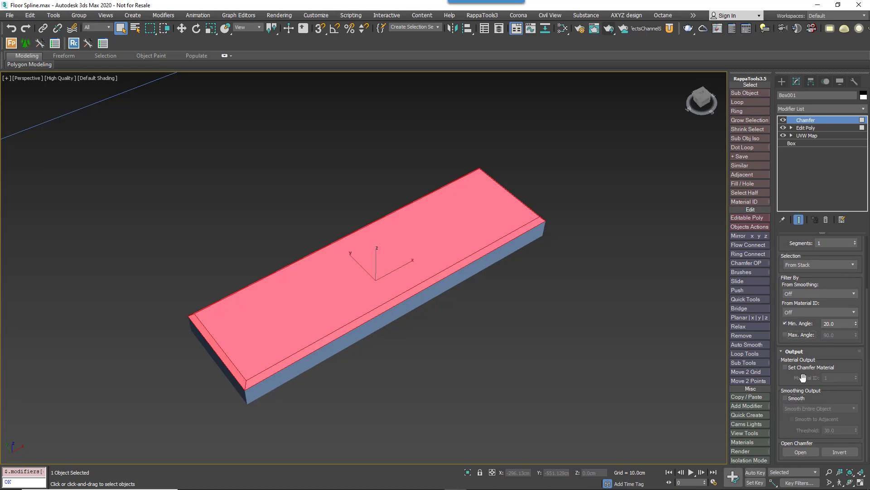
scroll(791, 300, "up", 1)
scroll(792, 300, "up", 3)
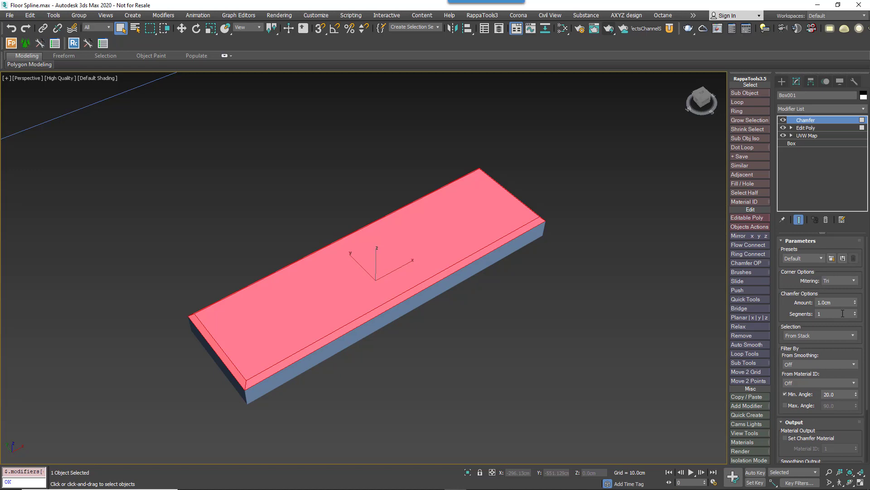
mouse_move(855, 302)
left_mouse_down()
mouse_move(855, 322)
mouse_move(855, 315)
left_mouse_up()
middle_click_drag(534, 334, 481, 313, "alt")
Resize the base box to 22.085 × 81.208 cm
left_click(798, 143)
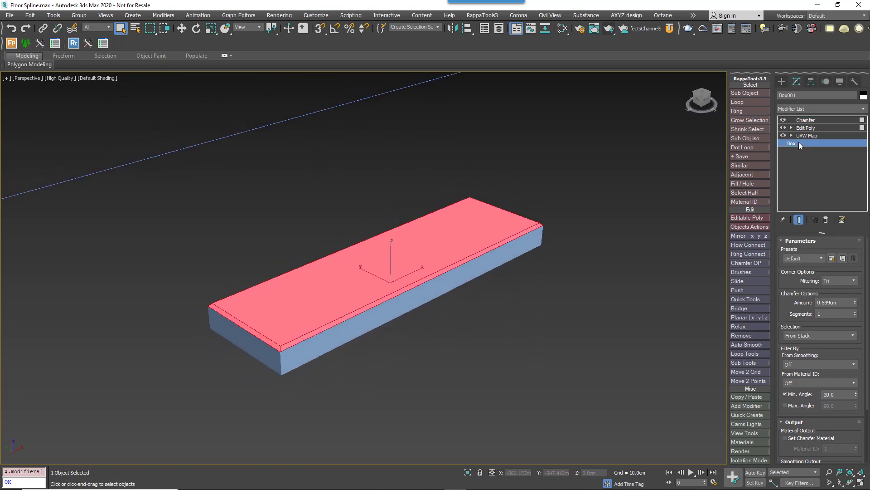
left_click_drag(851, 255, 849, 263)
middle_click_drag(537, 299, 532, 290)
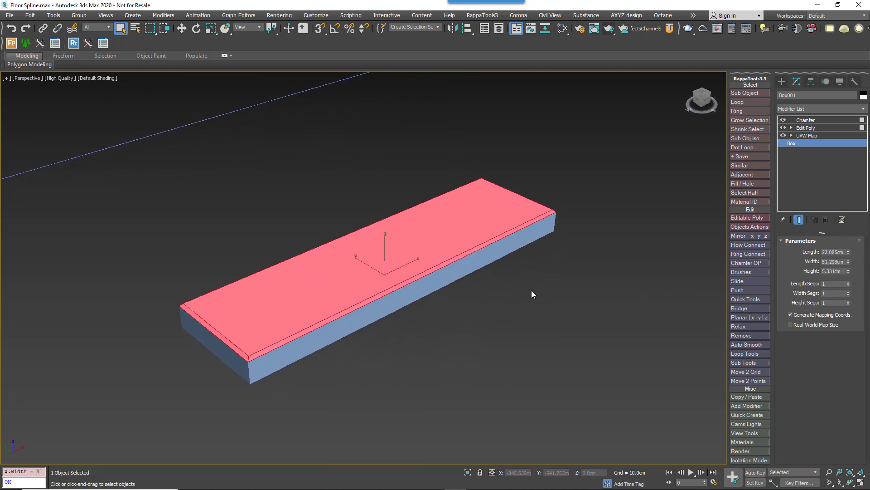